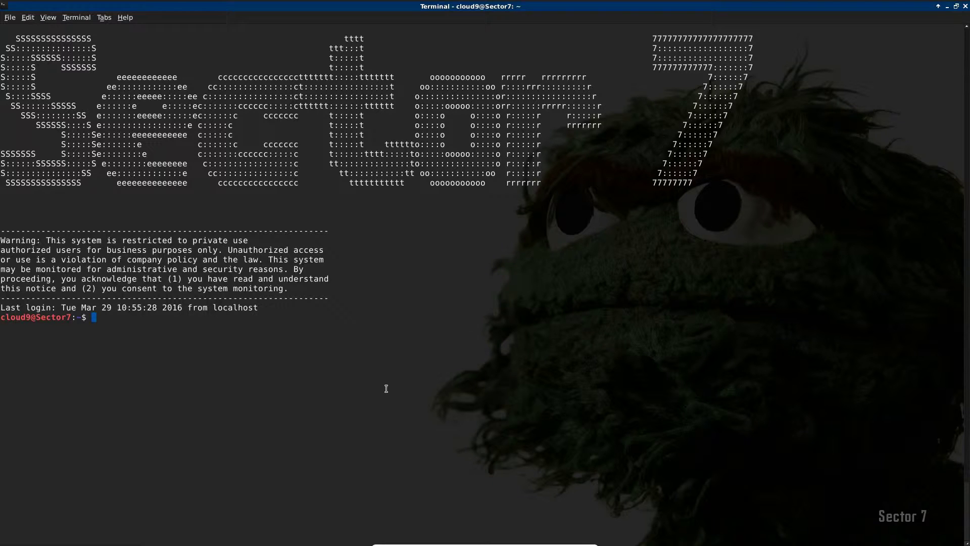
{"action": "type", "text": "ls"}
List the home folder, then move into ~/Music/NCS, listing each folder along the way.
{"action": "key", "text": "Return"}
{"action": "type", "text": "cd "}
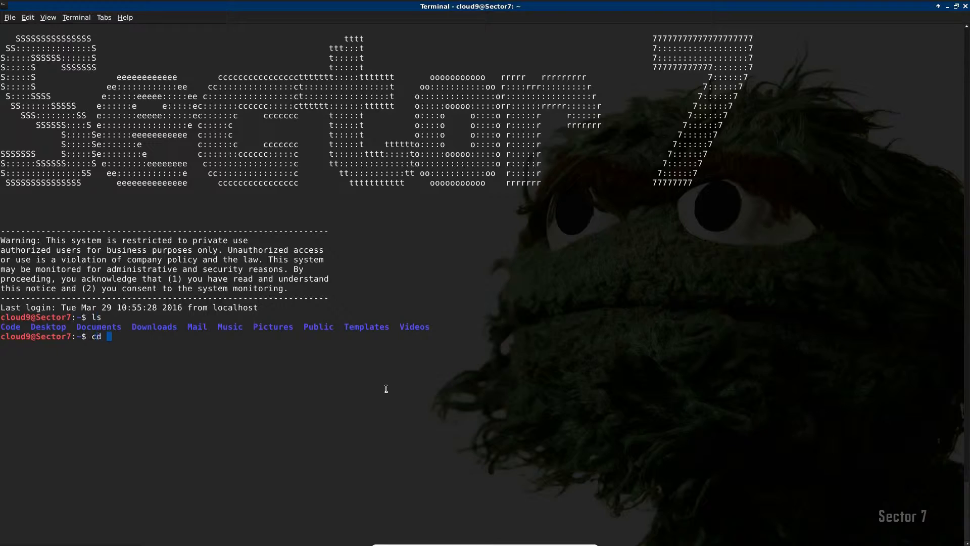
{"action": "type", "text": "Mu"}
{"action": "key", "text": "Tab"}
{"action": "key", "text": "Return"}
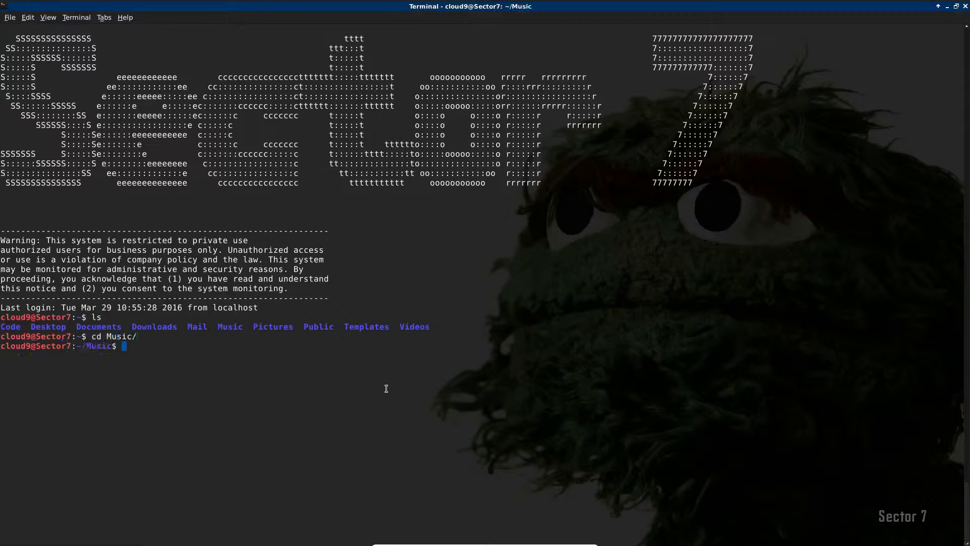
{"action": "type", "text": "ls"}
{"action": "key", "text": "Return"}
{"action": "type", "text": "cd N"}
{"action": "key", "text": "Tab"}
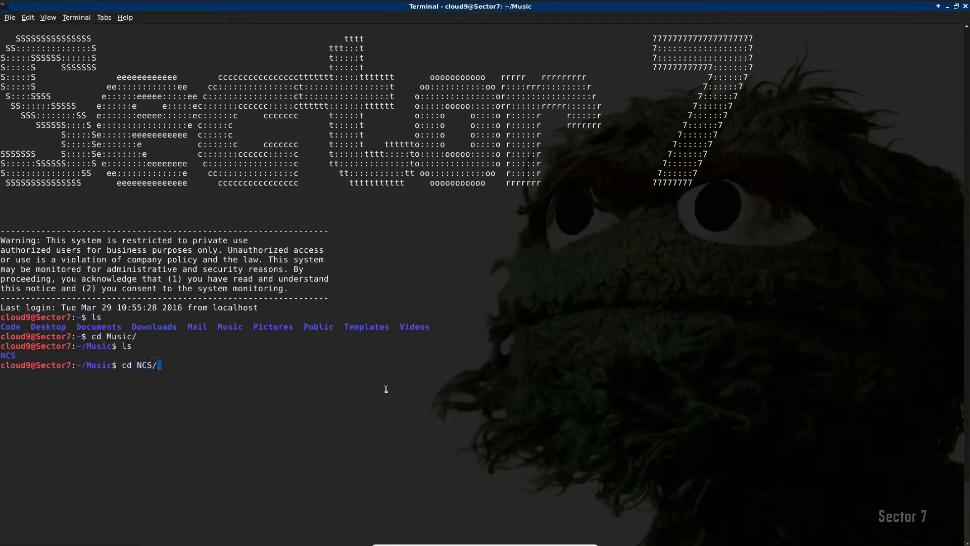
{"action": "key", "text": "Return"}
{"action": "type", "text": "ls"}
{"action": "key", "text": "Return"}
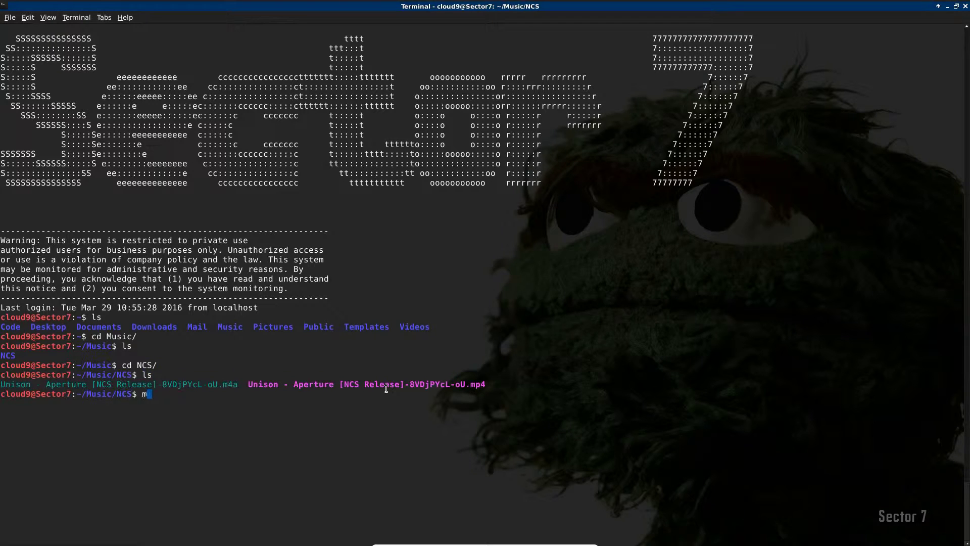
{"action": "type", "text": "mkdir Pla"}
{"action": "type", "text": "ylist"}
Create a Playlist folder inside NCS and move into it.
{"action": "key", "text": "Return"}
{"action": "type", "text": "cd "}
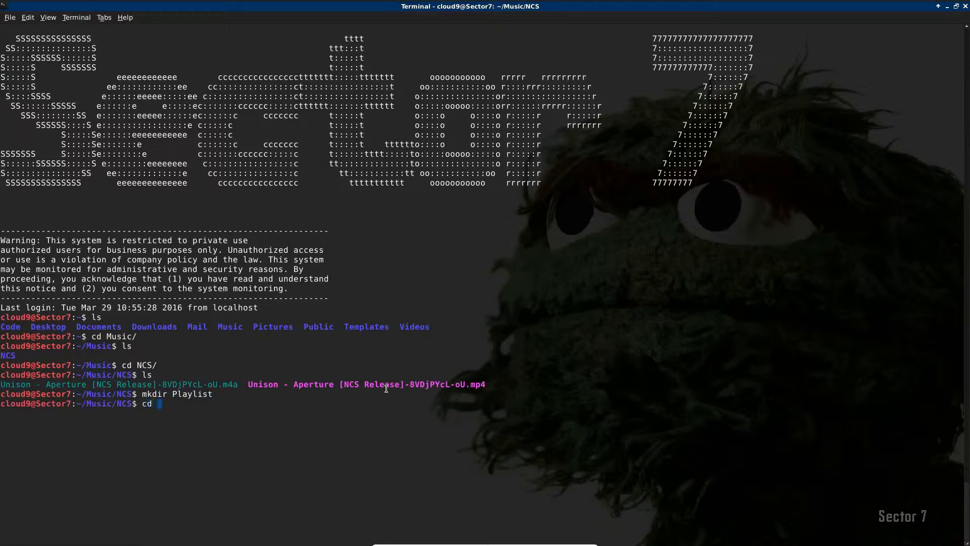
{"action": "type", "text": "P"}
{"action": "key", "text": "Tab"}
{"action": "key", "text": "Return"}
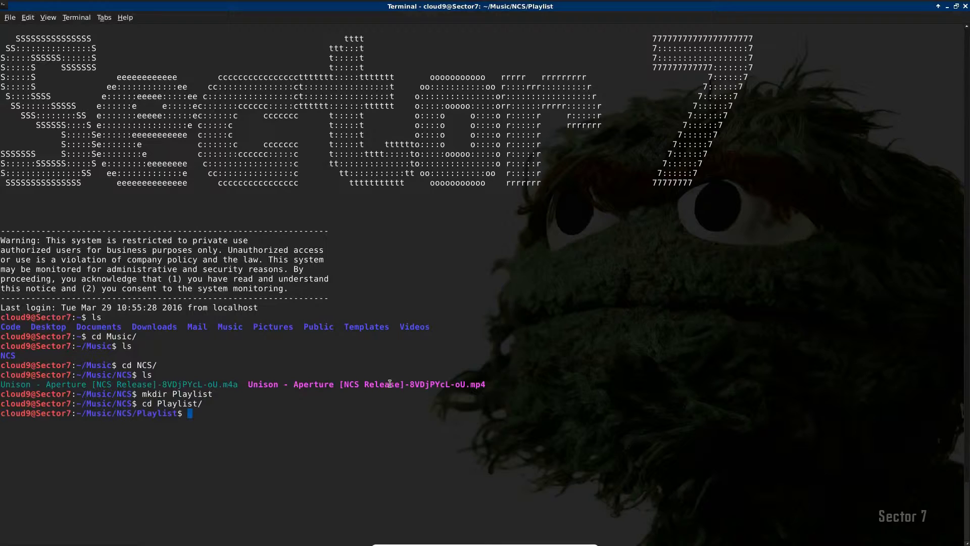
Copy the NCS: Indie Dance playlist link from YouTube via Copy Link Location, then return to Terminal.
{"action": "key", "text": "alt+Tab"}
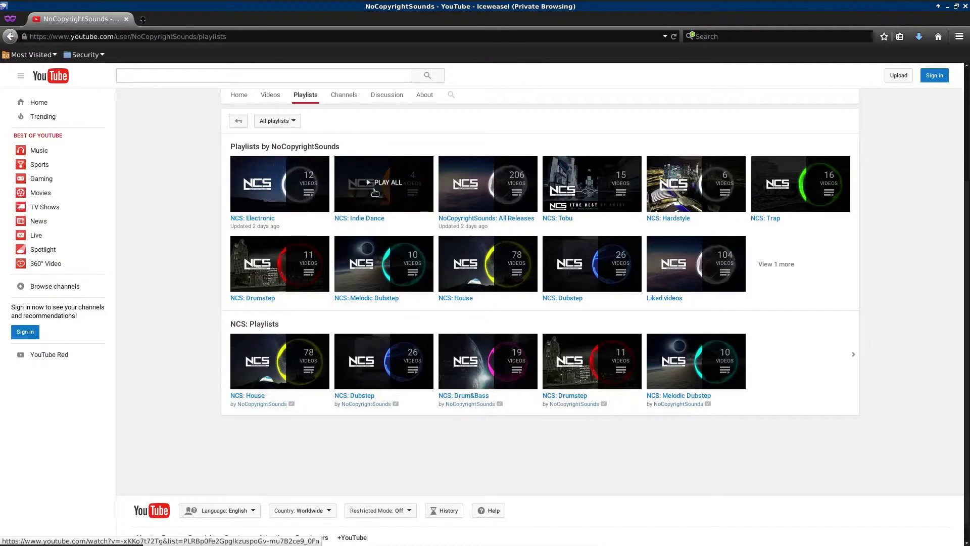
{"action": "right_click", "coordinate": [374, 192]}
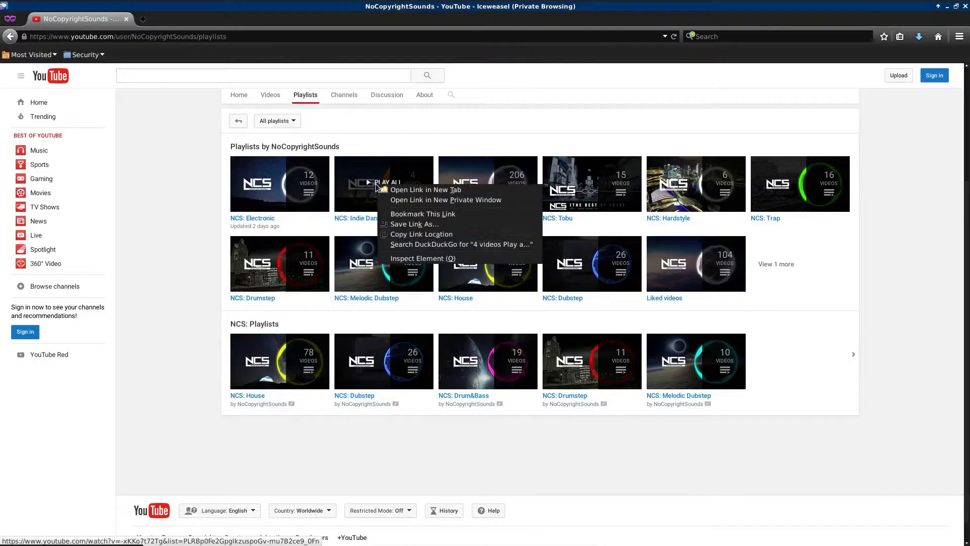
{"action": "left_click", "coordinate": [405, 232]}
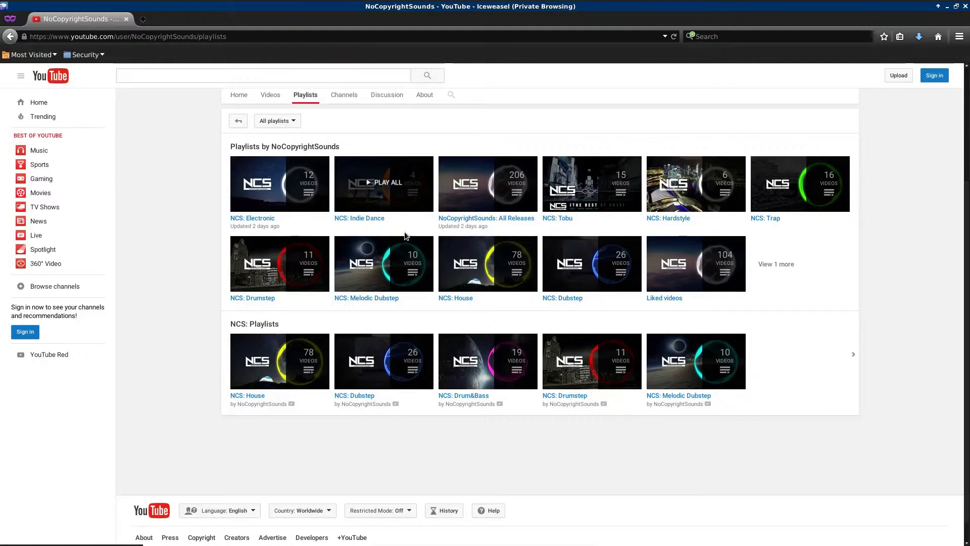
{"action": "key", "text": "alt+Tab"}
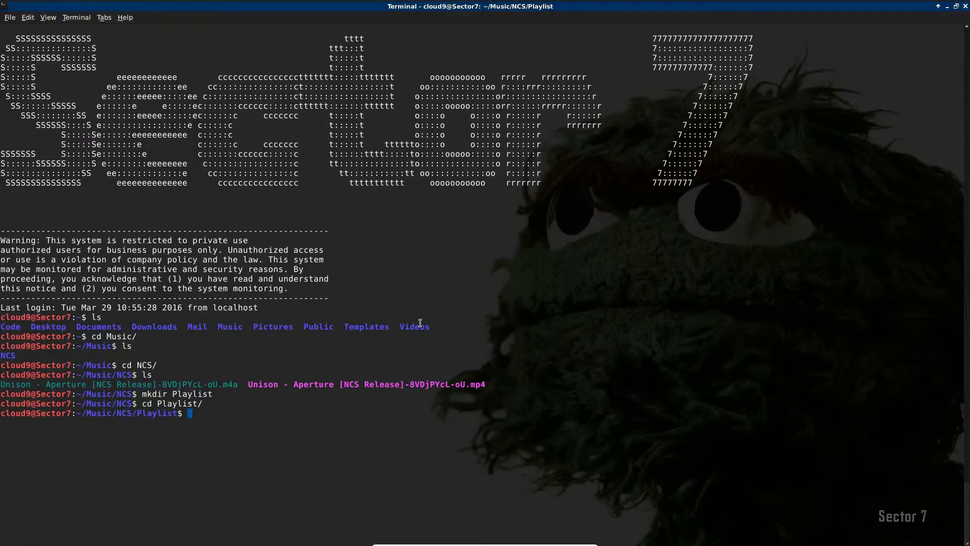
{"action": "type", "text": "you"}
Run sudo youtube-dl -U with the admin password, confirming version 2016.03.27 is current.
{"action": "key", "text": "Tab"}
{"action": "type", "text": "-U"}
{"action": "key", "text": "Home"}
{"action": "type", "text": "sud"}
{"action": "type", "text": "o"}
{"action": "key", "text": "Return"}
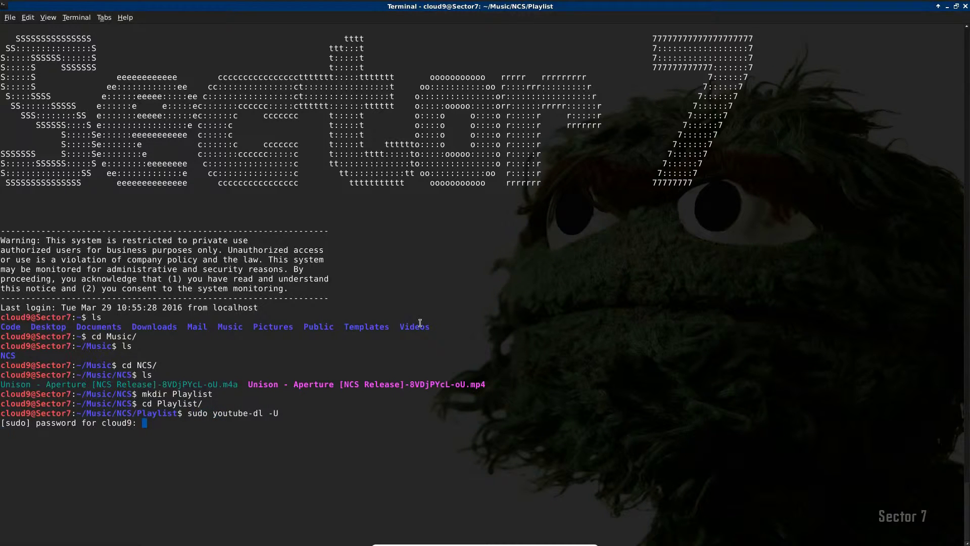
{"action": "key", "text": "Return"}
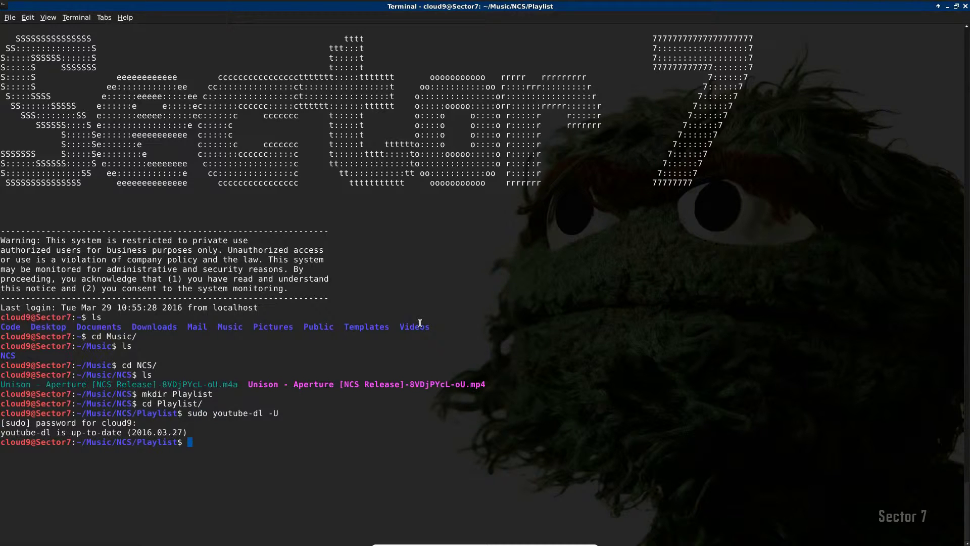
{"action": "type", "text": "youtube-dl "}
{"action": "type", "text": "-cit"}
Run youtube-dl -cit with the pasted Indie Dance link, its v= video ID removed.
{"action": "right_click", "coordinate": [460, 277]}
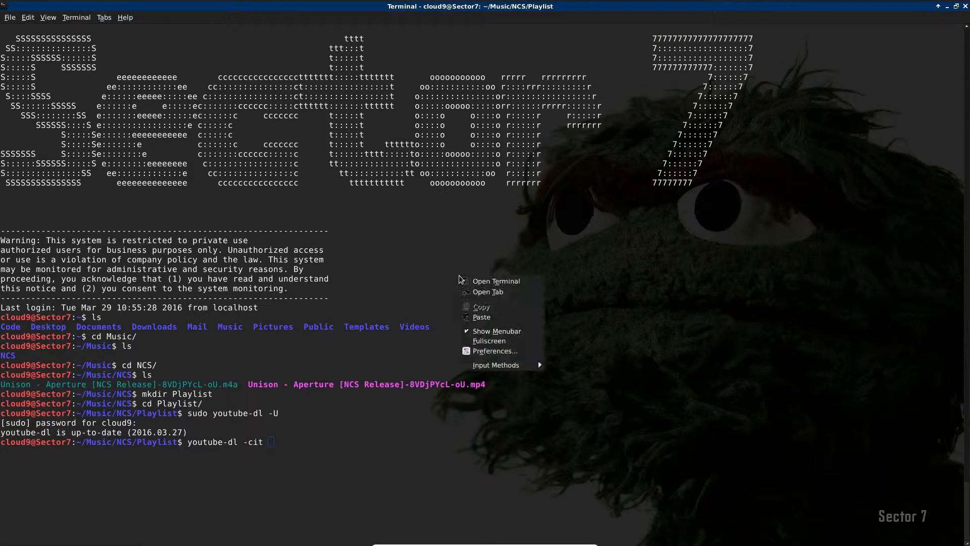
{"action": "left_click", "coordinate": [481, 318]}
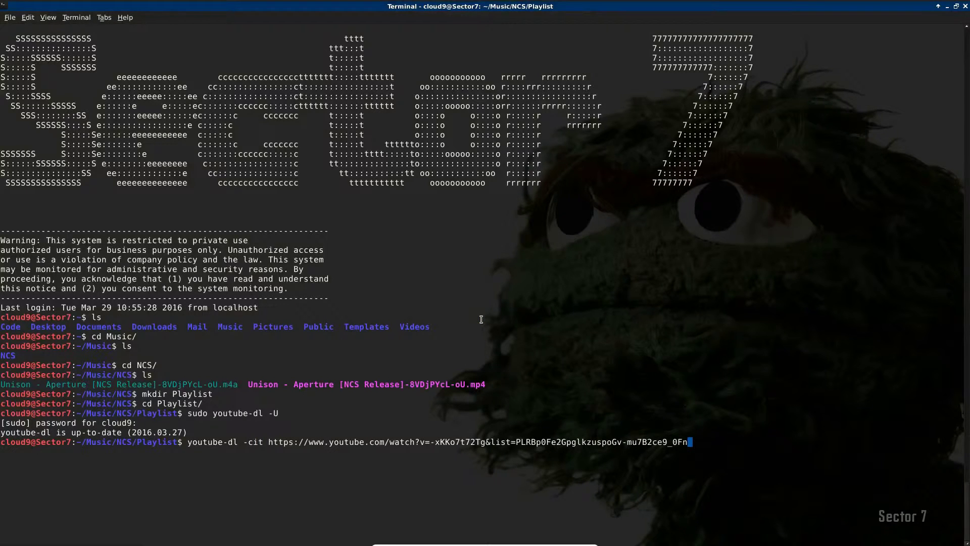
{"action": "key", "text": "Left"}
{"action": "key", "text": "Left"}
{"action": "key", "text": "Left"}
{"action": "key", "text": "Left"}
{"action": "key", "text": "Left"}
{"action": "key", "text": "Left"}
{"action": "key", "text": "BackSpace"}
{"action": "key", "text": "BackSpace"}
{"action": "key", "text": "BackSpace"}
{"action": "key", "text": "BackSpace"}
{"action": "key", "text": "BackSpace"}
{"action": "key", "text": "BackSpace"}
{"action": "key", "text": "BackSpace"}
{"action": "key", "text": "BackSpace"}
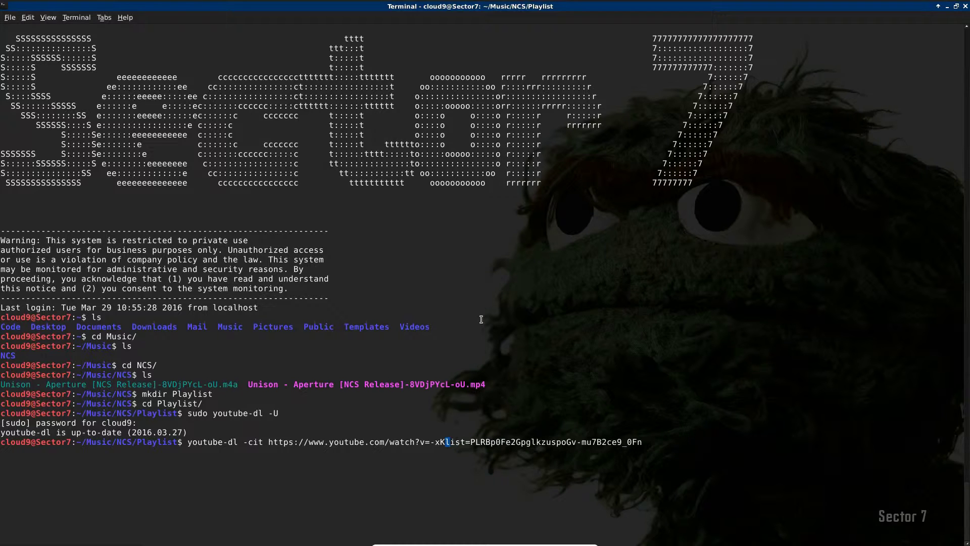
{"action": "key", "text": "BackSpace"}
{"action": "key", "text": "BackSpace"}
{"action": "key", "text": "BackSpace"}
{"action": "key", "text": "BackSpace"}
{"action": "key", "text": "BackSpace"}
{"action": "key", "text": "BackSpace"}
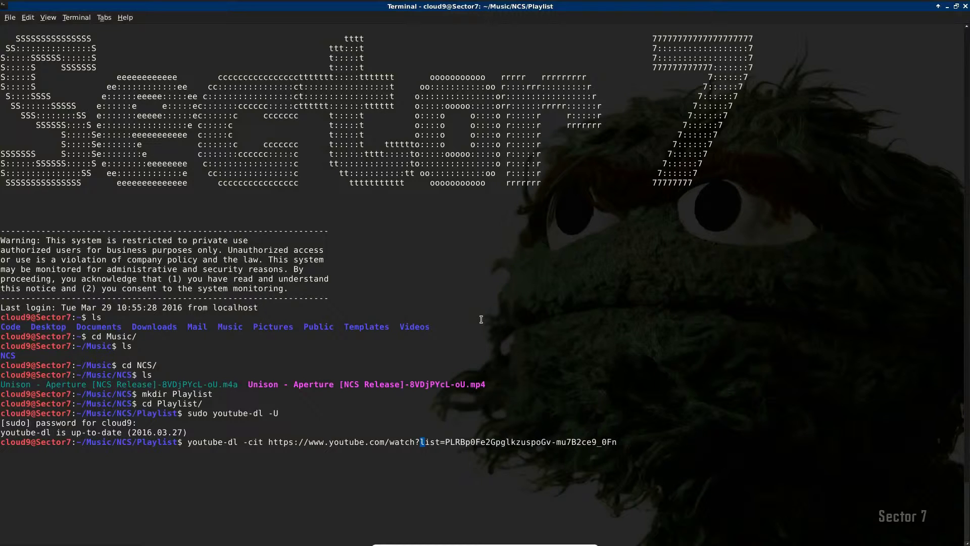
{"action": "key", "text": "Return"}
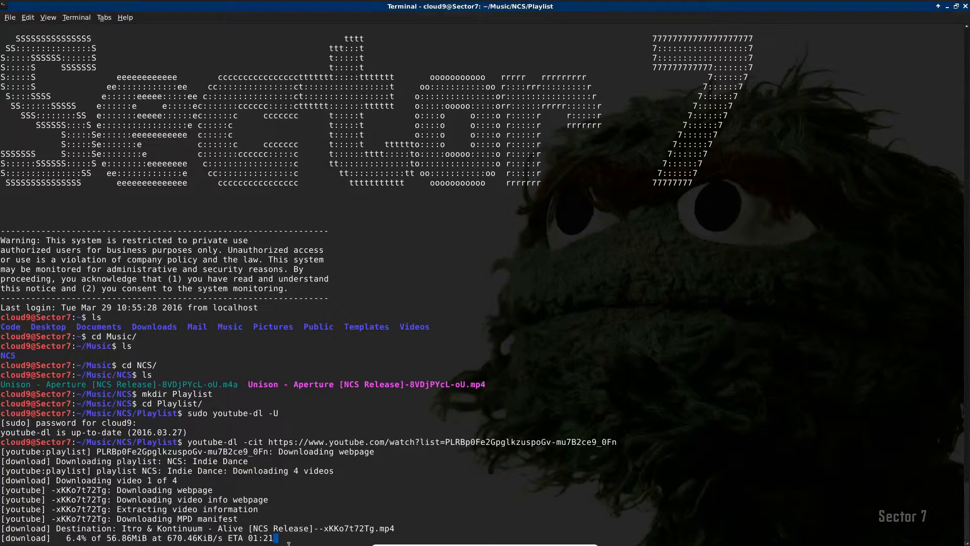
Wait for all four Indie Dance videos to reach 100%, briefly selecting the Destination line.
{"action": "mouse_move", "coordinate": [126, 528]}
{"action": "left_mouse_down"}
{"action": "mouse_move", "coordinate": [324, 523]}
{"action": "mouse_move", "coordinate": [312, 528]}
{"action": "left_mouse_up"}
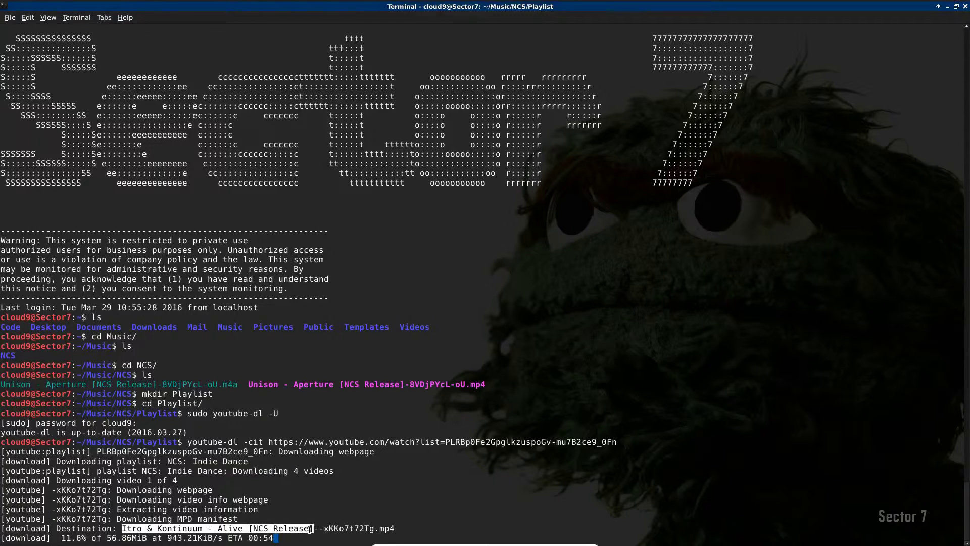
{"action": "left_click", "coordinate": [351, 500]}
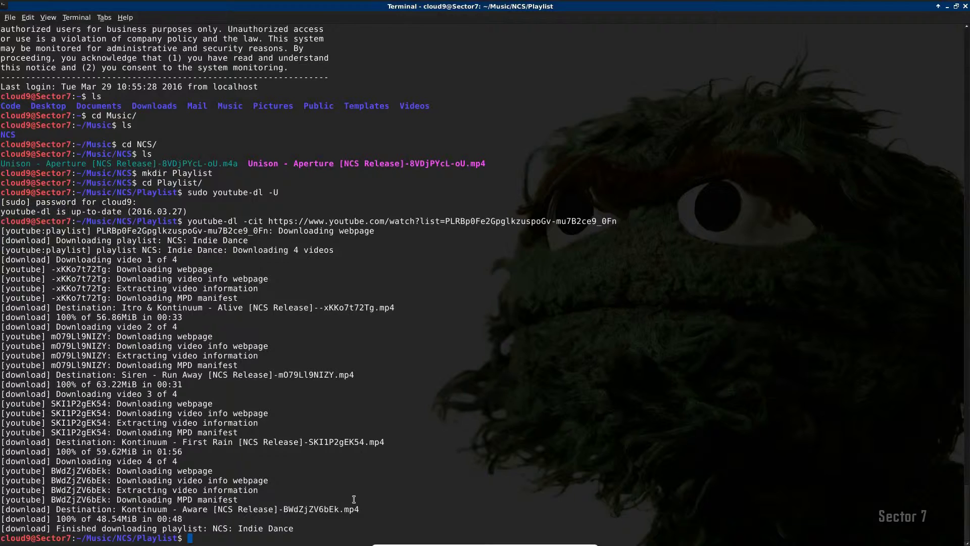
{"action": "type", "text": "ls"}
List the Playlist folder with ls, ll (not found), then ls -lh showing four mp4s totalling 229M.
{"action": "key", "text": "Return"}
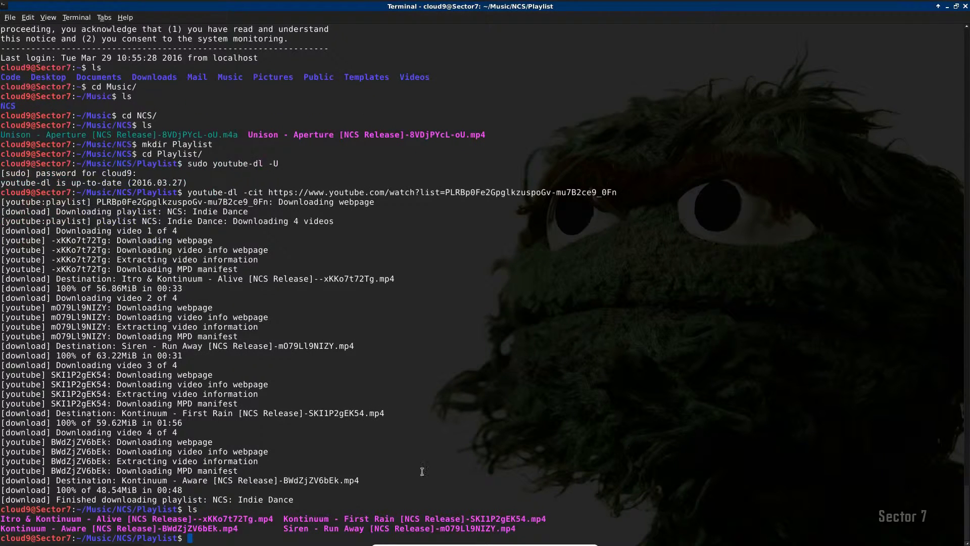
{"action": "type", "text": "ll"}
{"action": "key", "text": "Return"}
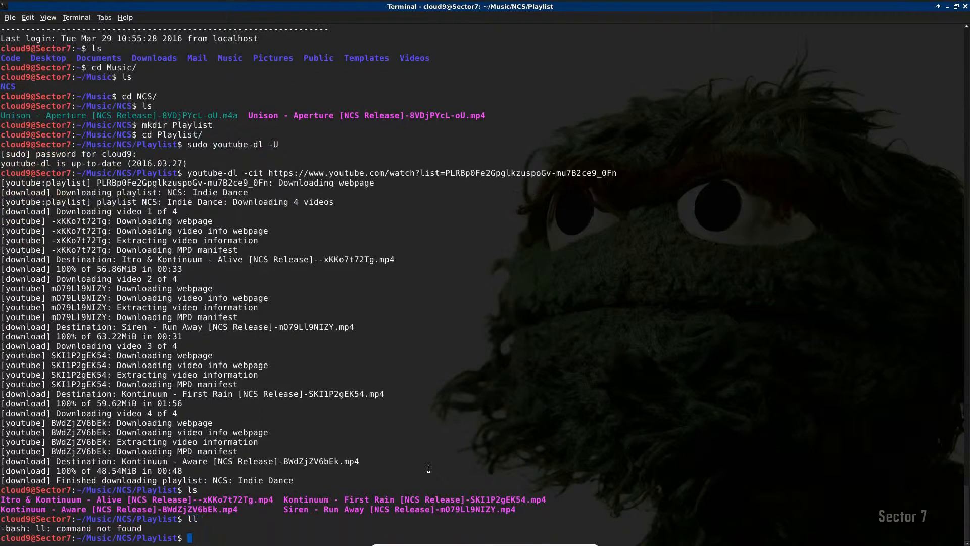
{"action": "type", "text": "ls"}
{"action": "type", "text": " -l"}
{"action": "type", "text": "h"}
{"action": "key", "text": "Return"}
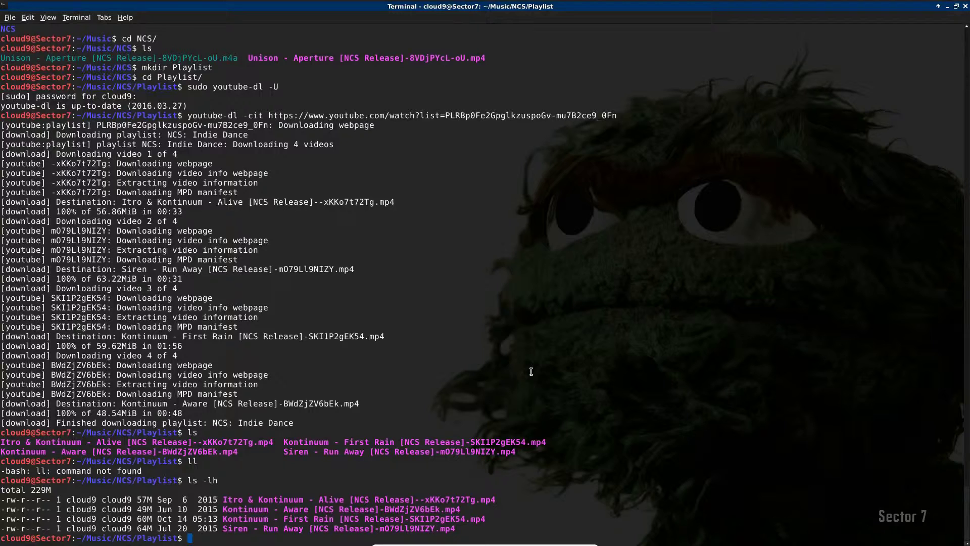
{"action": "type", "text": "sl"}
Run sl to send the ASCII steam locomotive across the cleared screen.
{"action": "key", "text": "Return"}
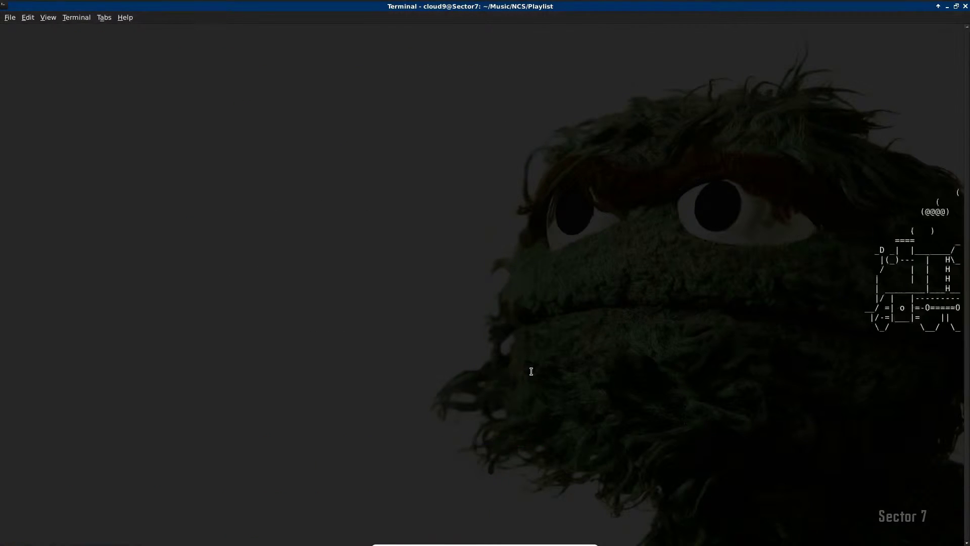